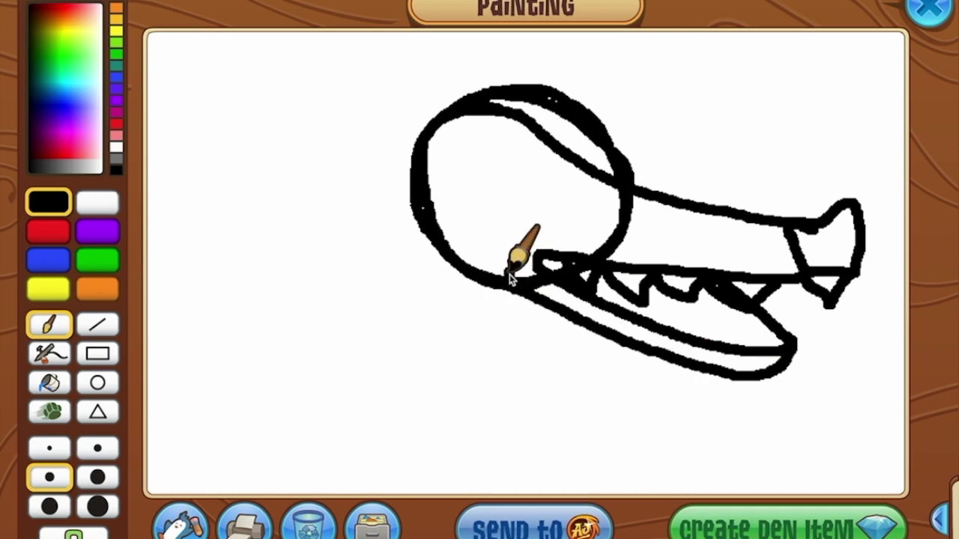
Sketch the crocodile's brow, jagged head crest, throat curve and a round shoulder shape in thick black strokes.
mouse_move(472, 178)
mouse_down()
mouse_move(524, 141)
mouse_move(442, 96)
mouse_move(384, 217)
mouse_move(407, 262)
mouse_up()
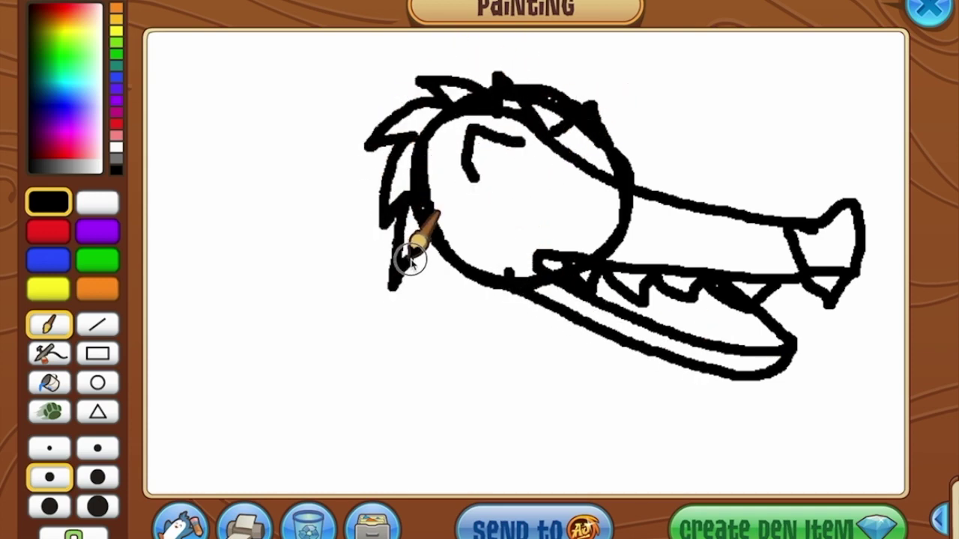
mouse_move(651, 382)
mouse_down()
mouse_move(531, 338)
mouse_move(419, 232)
mouse_up()
mouse_move(355, 396)
mouse_down()
mouse_move(498, 442)
mouse_move(332, 411)
mouse_move(289, 494)
mouse_up()
mouse_move(413, 267)
mouse_down()
mouse_move(347, 391)
mouse_move(259, 455)
mouse_up()
click(73, 534)
Erase the unwanted lines around the shoulder and chest with the largest white brush.
click(97, 203)
click(98, 507)
mouse_move(380, 395)
mouse_down()
mouse_move(334, 431)
mouse_move(508, 487)
mouse_up()
Sketch the neck, chest and shoulder curves and the jagged neck spikes with a medium black brush.
click(49, 202)
click(48, 478)
mouse_move(298, 327)
mouse_down()
mouse_move(194, 367)
mouse_move(412, 493)
mouse_up()
mouse_move(391, 232)
mouse_down()
mouse_move(319, 313)
mouse_move(184, 348)
mouse_up()
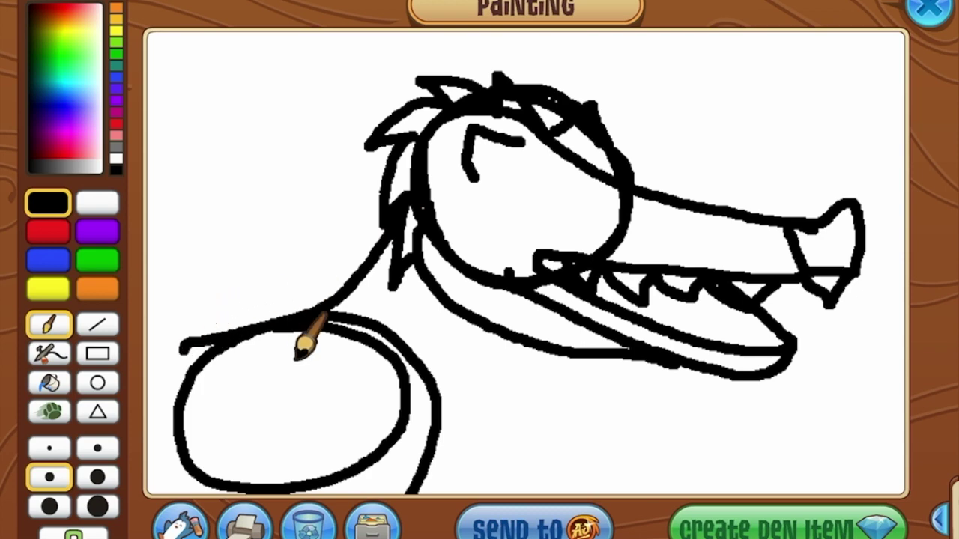
drag(318, 319, 361, 491)
drag(554, 352, 359, 473)
drag(176, 453, 297, 354)
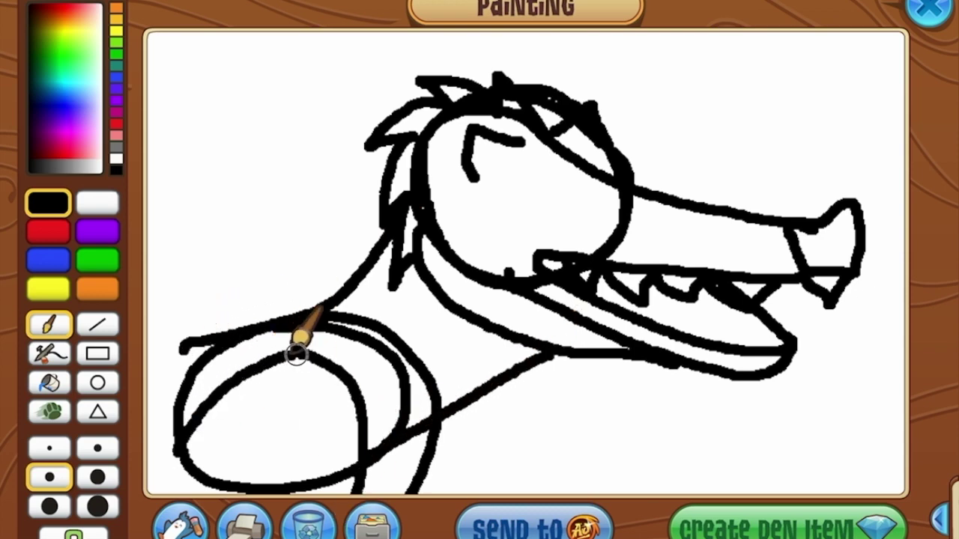
drag(385, 187, 321, 209)
mouse_move(378, 223)
mouse_down()
mouse_move(229, 251)
mouse_move(179, 333)
mouse_up()
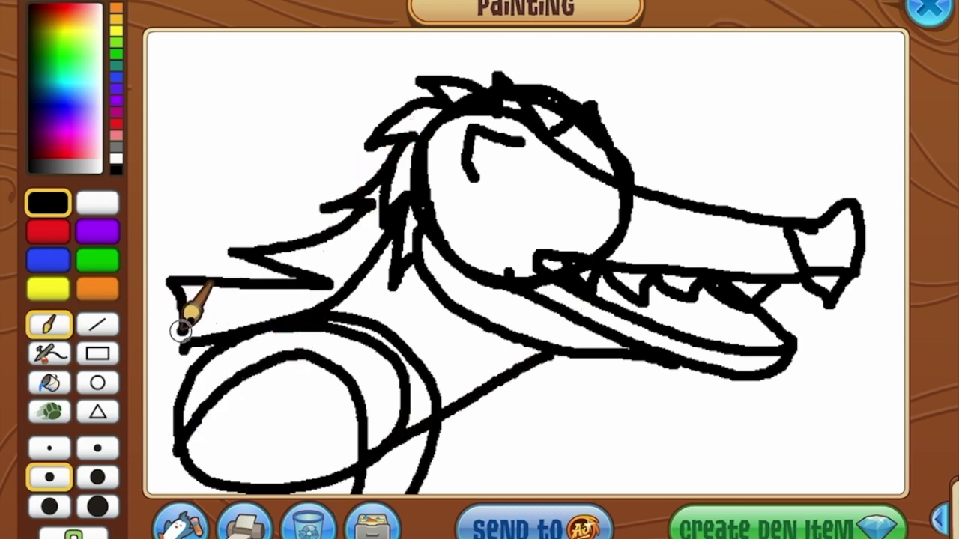
Outline the near eye as an oval and the brow above it with the thinnest green brush.
click(97, 260)
click(49, 448)
mouse_move(504, 171)
mouse_down()
mouse_move(505, 190)
mouse_move(496, 178)
mouse_move(519, 175)
mouse_move(492, 178)
mouse_move(541, 165)
mouse_move(490, 182)
mouse_up()
click(73, 533)
click(72, 533)
mouse_move(531, 141)
mouse_down()
mouse_move(467, 142)
mouse_move(460, 187)
mouse_up()
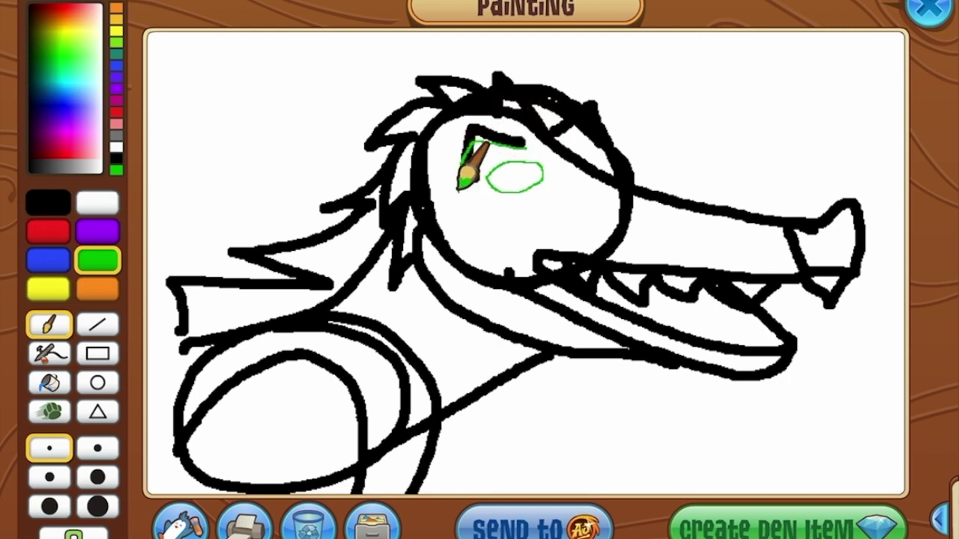
Trace the snout's upper edge, tip and nostrils in thin green and clean up the tip with a small white brush.
mouse_move(549, 147)
mouse_down()
mouse_move(635, 192)
mouse_move(807, 226)
mouse_move(843, 218)
mouse_move(831, 274)
mouse_up()
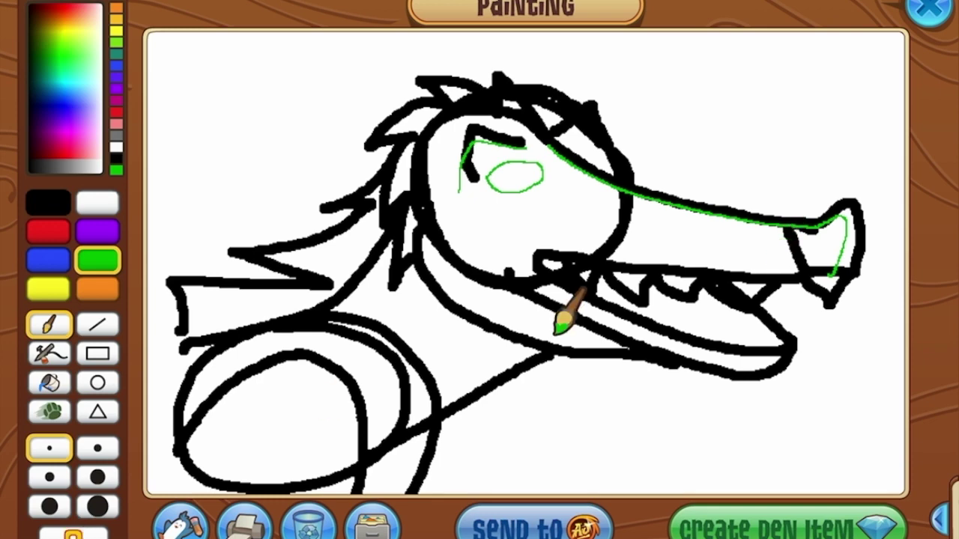
drag(797, 223, 848, 274)
click(97, 202)
click(97, 448)
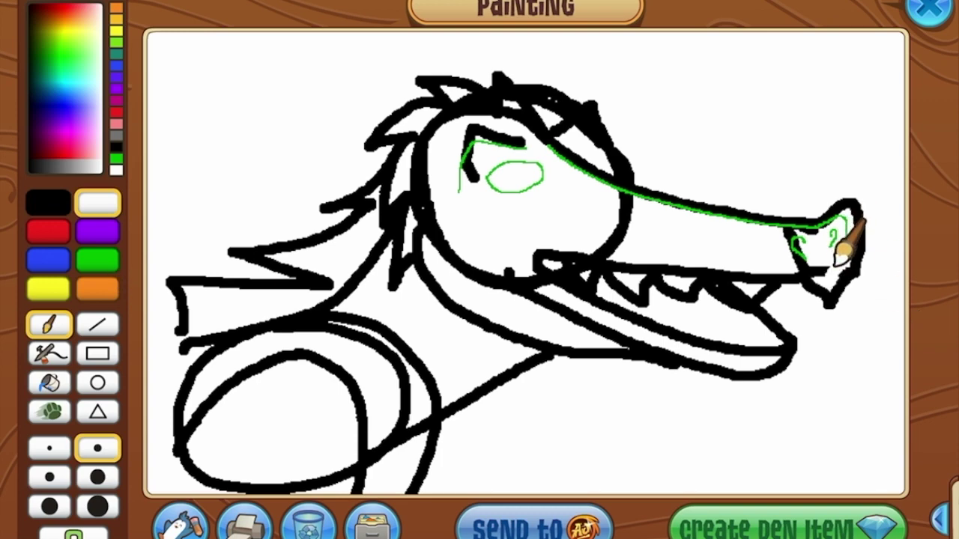
Outline the open mouth with pointed upper and lower teeth in thin green lines.
click(97, 260)
click(49, 448)
mouse_move(844, 260)
mouse_down()
mouse_move(821, 298)
mouse_move(622, 271)
mouse_move(526, 244)
mouse_move(562, 241)
mouse_move(584, 272)
mouse_move(615, 259)
mouse_move(648, 283)
mouse_up()
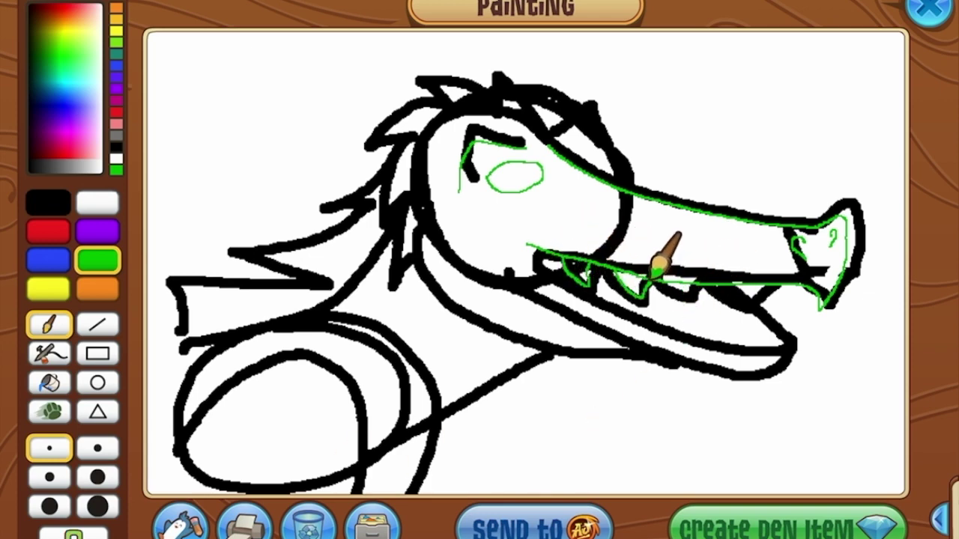
drag(680, 276, 797, 292)
mouse_move(533, 235)
mouse_down()
mouse_move(501, 256)
mouse_move(642, 332)
mouse_move(760, 338)
mouse_move(528, 268)
mouse_up()
mouse_move(566, 293)
mouse_down()
mouse_move(599, 278)
mouse_move(613, 307)
mouse_up()
mouse_move(556, 283)
mouse_down()
mouse_move(726, 337)
mouse_move(759, 317)
mouse_move(730, 341)
mouse_up()
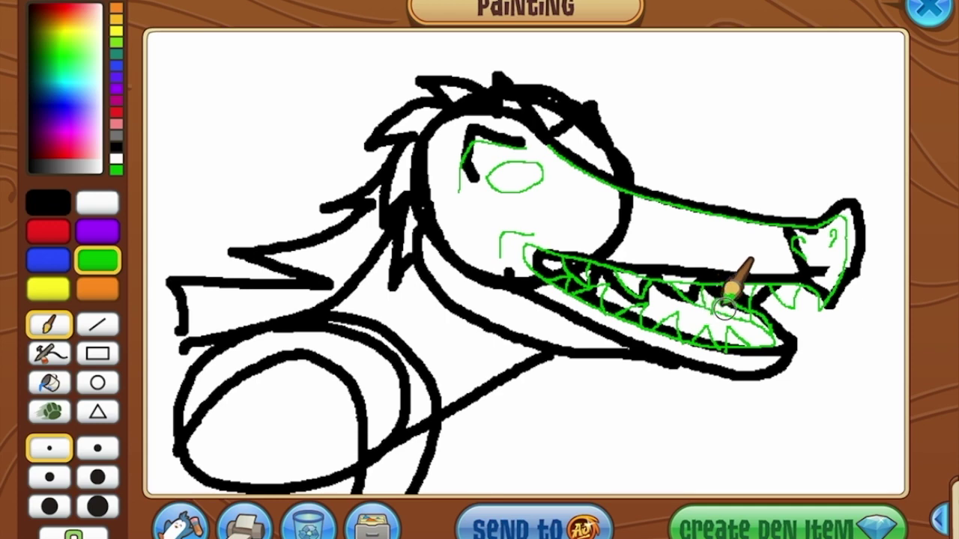
Outline the far brow bump, the cheek and lower jaw, and three pointed stripes on the snout in thin green.
mouse_move(549, 146)
mouse_down()
mouse_move(571, 120)
mouse_move(597, 135)
mouse_up()
mouse_move(770, 341)
mouse_down()
mouse_move(498, 338)
mouse_move(469, 225)
mouse_up()
click(73, 533)
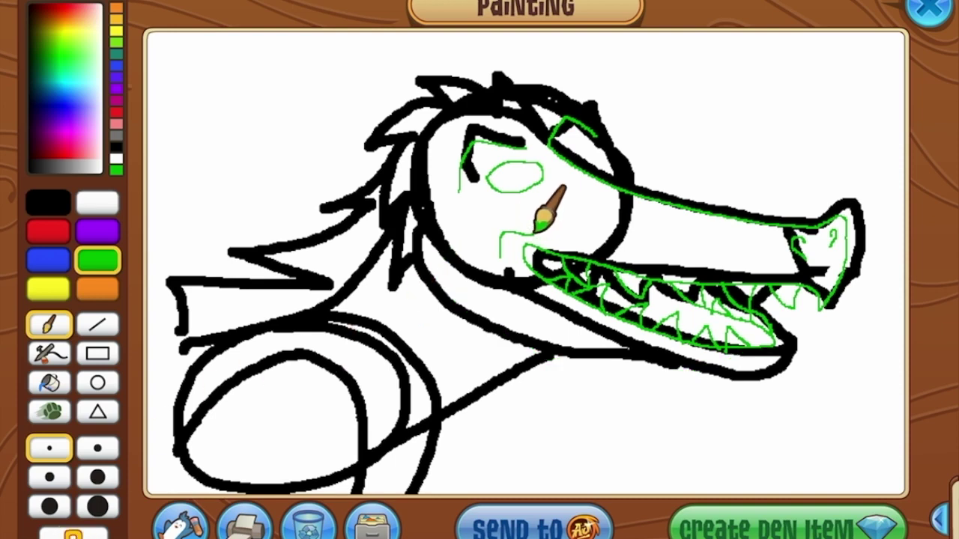
mouse_move(524, 229)
mouse_down()
mouse_move(424, 188)
mouse_move(488, 331)
mouse_move(788, 339)
mouse_up()
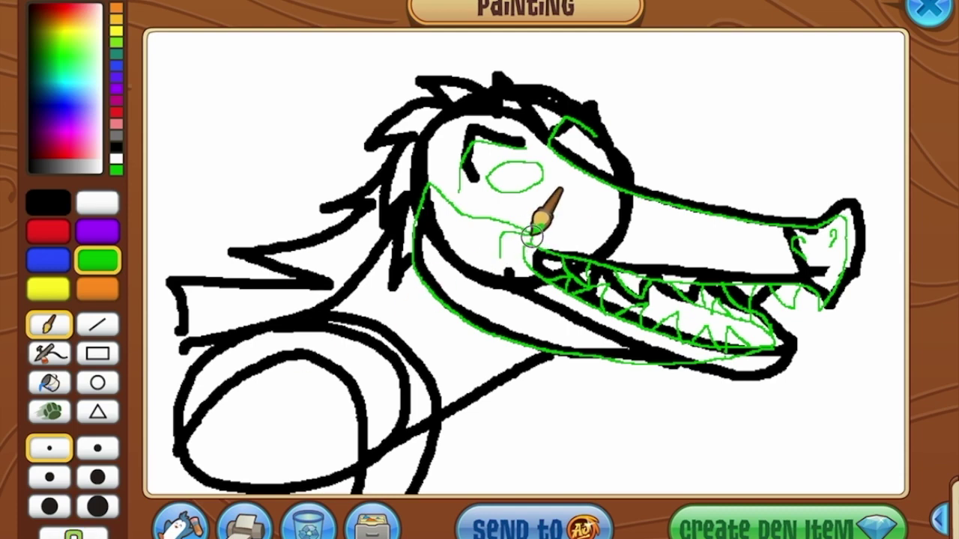
mouse_move(586, 208)
mouse_down()
mouse_move(608, 191)
mouse_move(656, 203)
mouse_move(689, 225)
mouse_move(686, 211)
mouse_up()
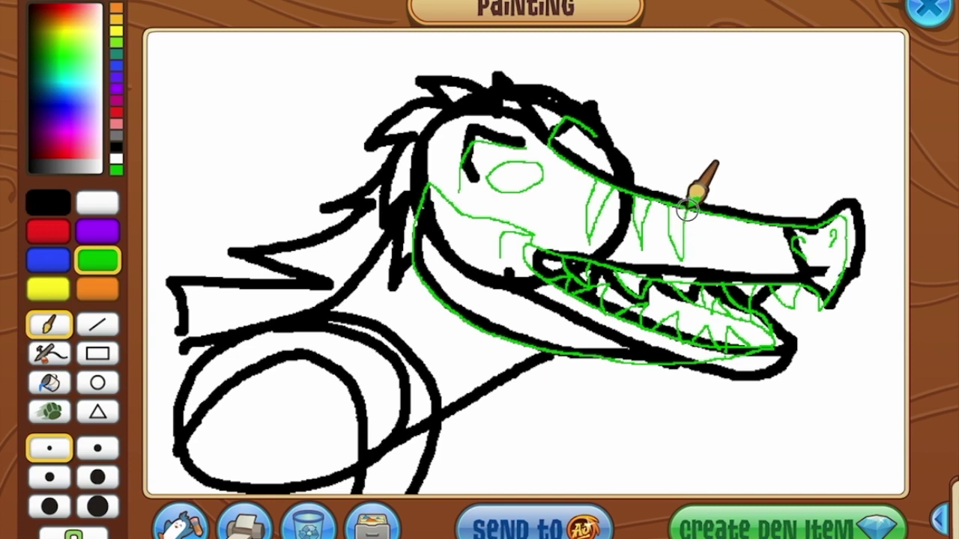
Draw the dividing lines that split the throat and lower jaw into bands in thin green.
drag(461, 217, 451, 308)
drag(513, 250, 506, 342)
mouse_move(563, 309)
mouse_down()
mouse_move(620, 308)
mouse_move(609, 356)
mouse_up()
Trace the head crest, the spikes down the neck and back, and the shoulder curve in thin green.
mouse_move(538, 135)
mouse_down()
mouse_move(554, 95)
mouse_move(427, 86)
mouse_move(412, 172)
mouse_move(274, 317)
mouse_move(172, 277)
mouse_move(174, 366)
mouse_up()
mouse_move(407, 182)
mouse_down()
mouse_move(325, 316)
mouse_move(156, 368)
mouse_up()
mouse_move(189, 412)
mouse_down()
mouse_move(325, 401)
mouse_move(326, 516)
mouse_up()
Outline the far eye in thin green and touch up the crest line beside it with white.
drag(571, 160, 602, 163)
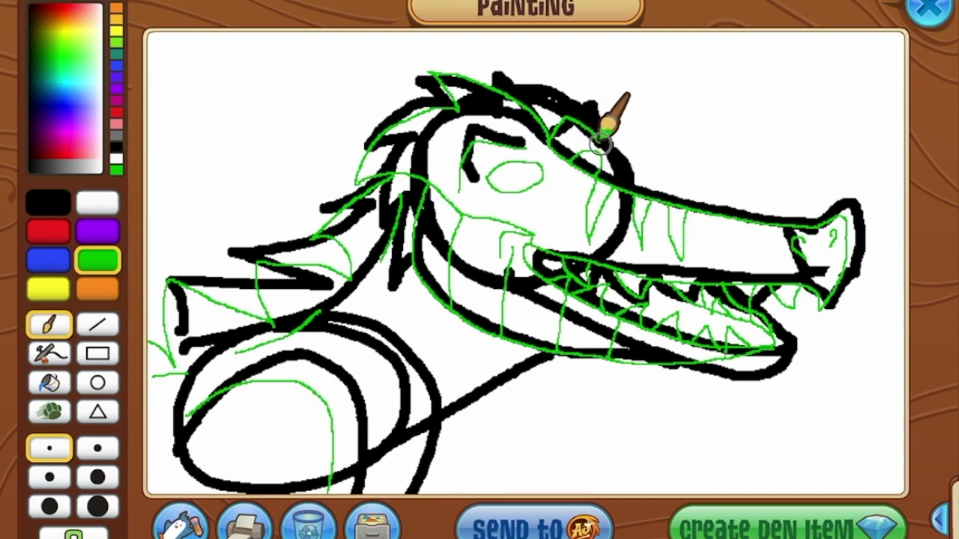
click(98, 204)
drag(534, 122, 547, 129)
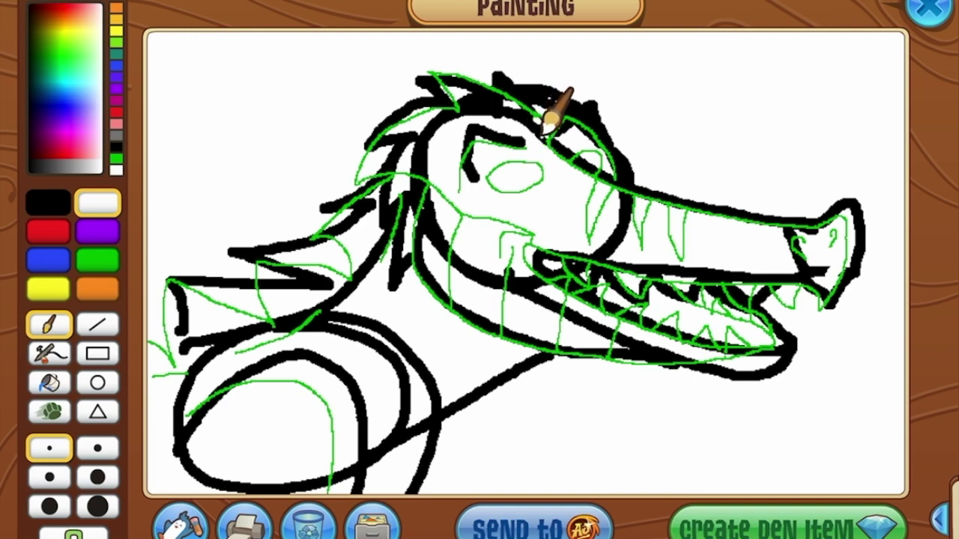
Fill the background and the areas around the neck, chest and shoulder with black to absorb the rough sketch.
click(48, 204)
click(53, 384)
click(225, 421)
click(488, 439)
click(405, 329)
click(296, 302)
click(242, 312)
click(227, 374)
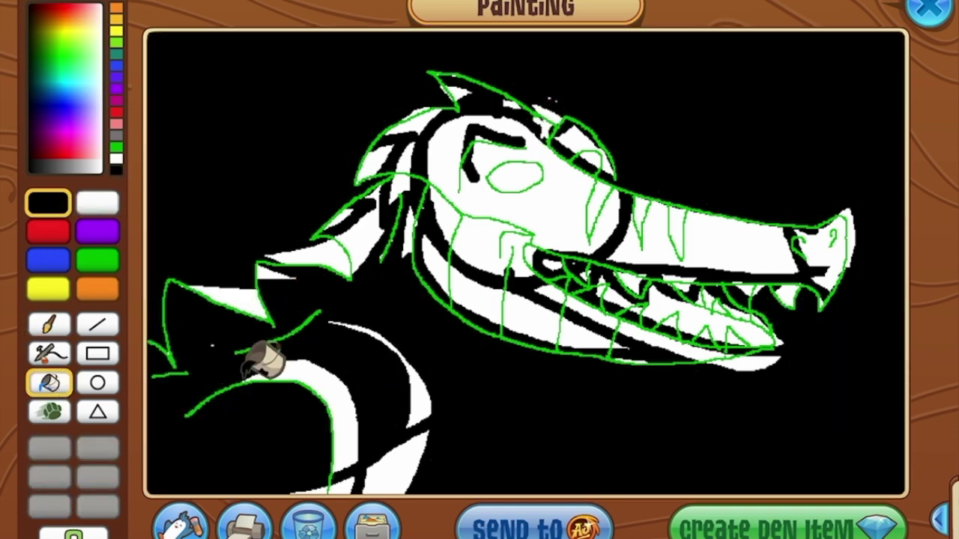
Fill the head, snout, mouth gaps and lower jaw bands with black inside the green outlines.
click(562, 200)
click(496, 270)
click(730, 225)
click(838, 232)
click(687, 303)
click(642, 313)
click(598, 292)
click(553, 265)
click(540, 318)
click(582, 328)
click(651, 338)
click(723, 361)
Fill the far brow and eye, the head crest and the neck spikes with black.
click(568, 146)
click(590, 159)
click(544, 128)
click(401, 155)
click(403, 182)
click(363, 233)
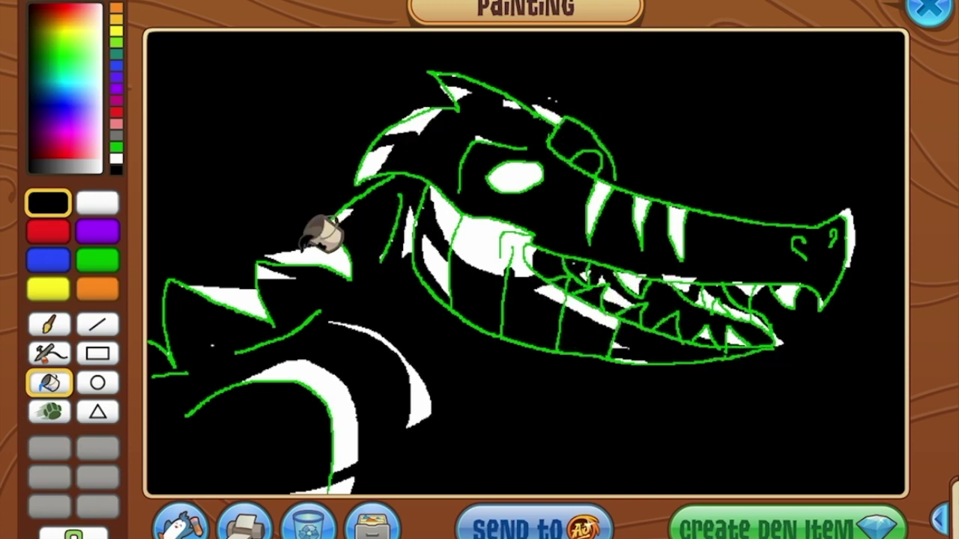
click(337, 260)
click(417, 126)
click(376, 159)
click(459, 94)
Fill the blackened background, crest, head, jaw bands and mouth areas with white, keeping only the green line art.
click(97, 203)
click(277, 174)
click(404, 163)
click(432, 209)
click(589, 162)
click(479, 298)
click(519, 305)
click(552, 268)
click(576, 269)
click(603, 274)
click(695, 293)
click(738, 294)
click(720, 293)
click(695, 350)
click(602, 340)
click(596, 301)
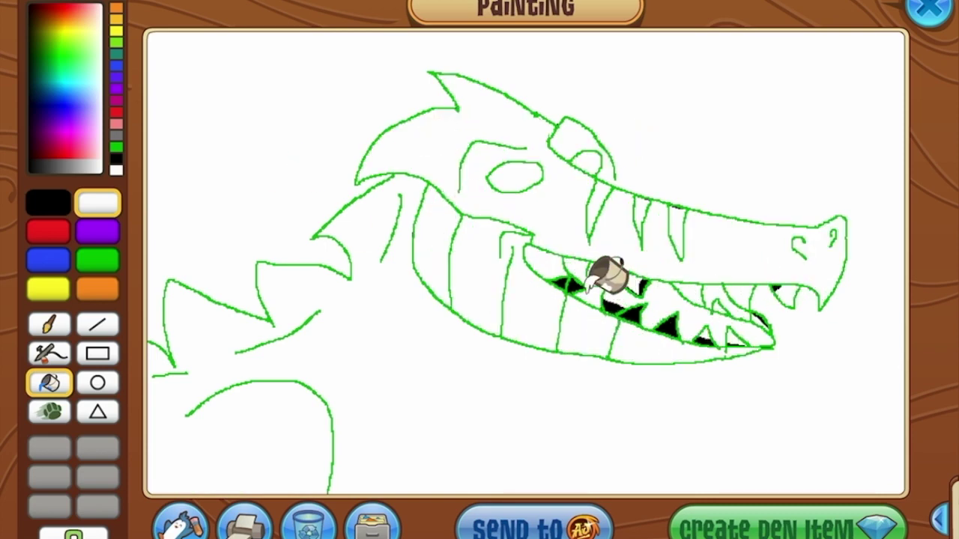
Fill the black remnants between and inside the lower teeth with white.
click(562, 285)
click(581, 286)
click(614, 306)
click(632, 310)
click(669, 325)
click(703, 339)
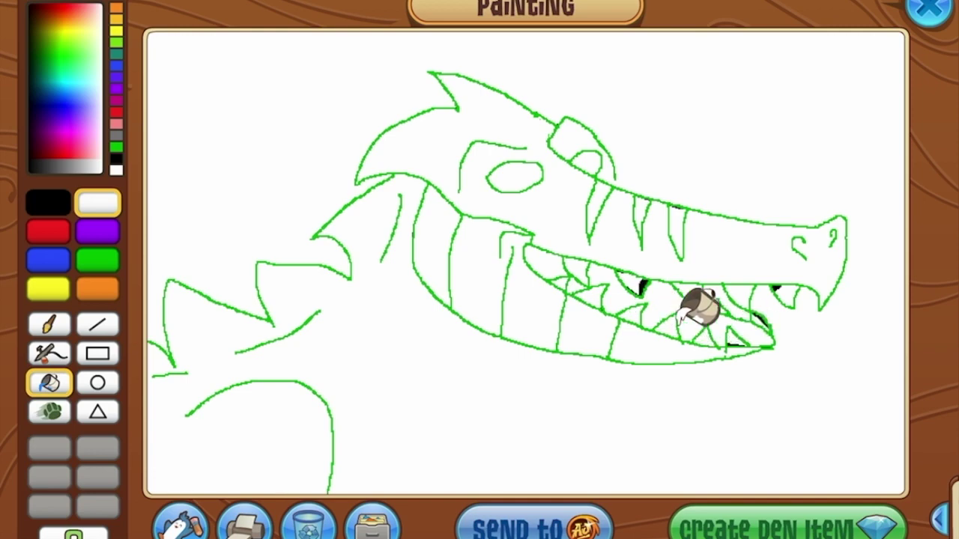
Fill the white areas adjoining leftover black slivers in the teeth, mouth front and snout stripes with black.
click(49, 202)
click(626, 275)
click(764, 313)
click(77, 532)
click(755, 317)
click(730, 342)
click(636, 201)
click(677, 215)
Fill the blackened snout stripes and teeth with white.
click(95, 203)
click(678, 213)
click(640, 203)
click(636, 281)
click(734, 341)
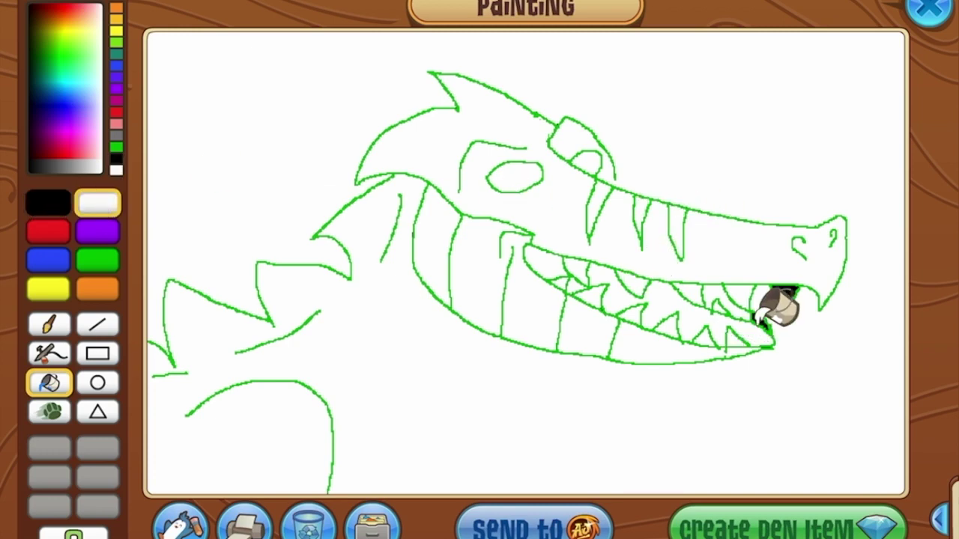
Draw the chest line from the lower jaw to the canvas edge and join the neck line in thin green, redoing the first chest stroke.
click(97, 260)
click(48, 324)
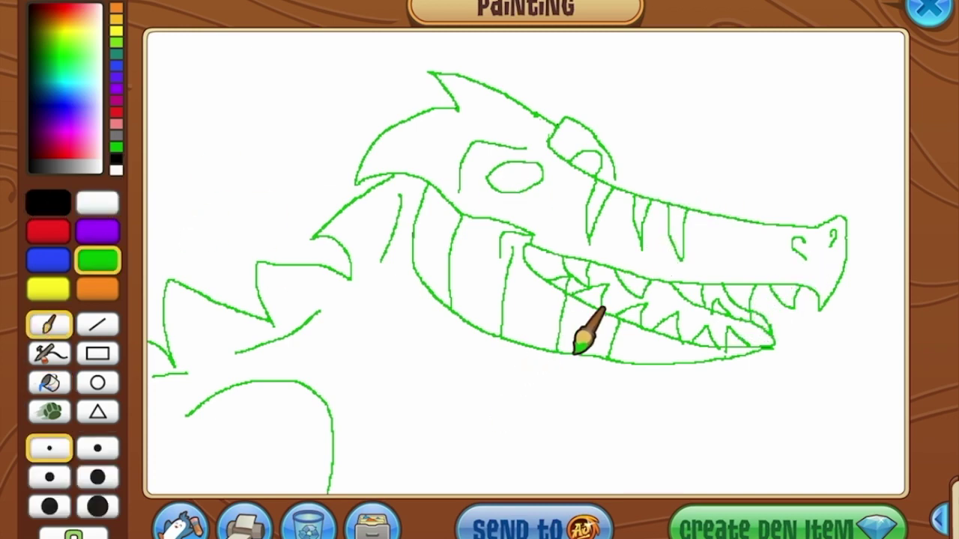
mouse_move(583, 357)
mouse_down()
mouse_move(406, 452)
mouse_move(333, 522)
mouse_up()
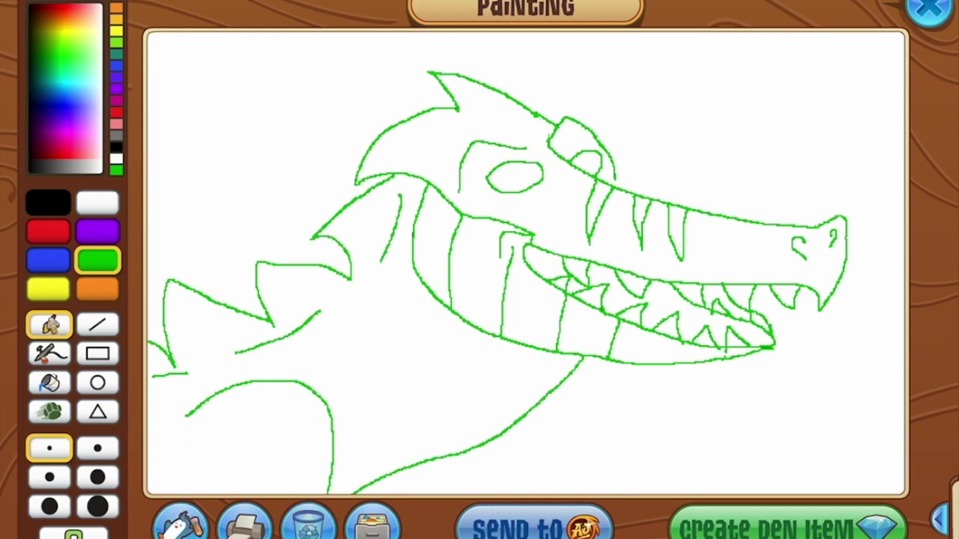
click(74, 535)
mouse_move(588, 357)
mouse_down()
mouse_move(495, 451)
mouse_move(410, 516)
mouse_up()
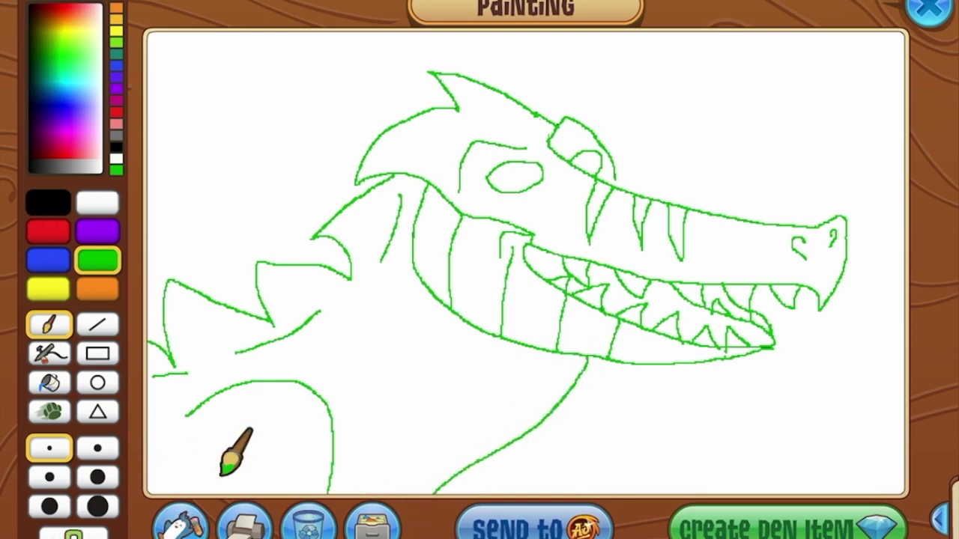
mouse_move(396, 260)
mouse_down()
mouse_move(335, 288)
mouse_move(320, 311)
mouse_up()
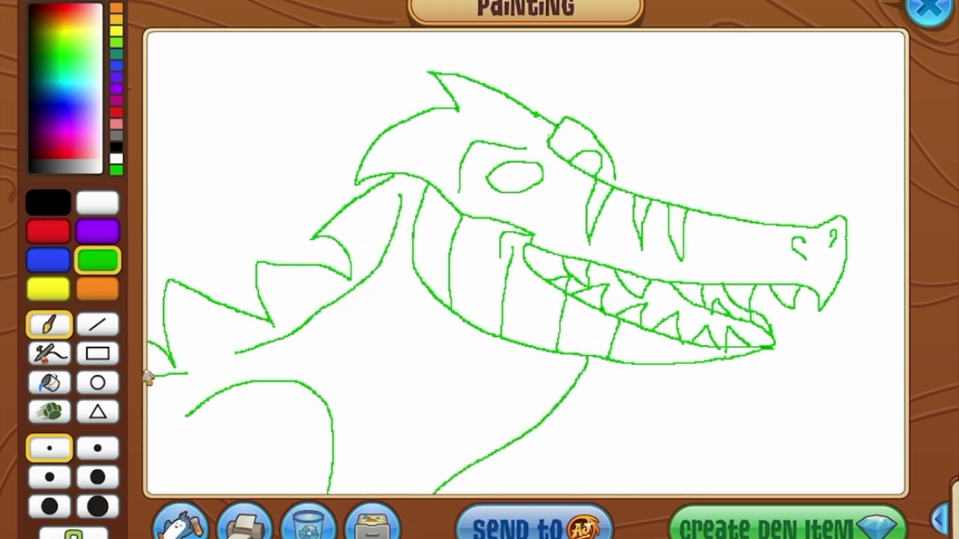
Recolour all the green line art black with the fill tool and close the outline gap beside the far eye.
click(48, 202)
click(50, 382)
click(562, 160)
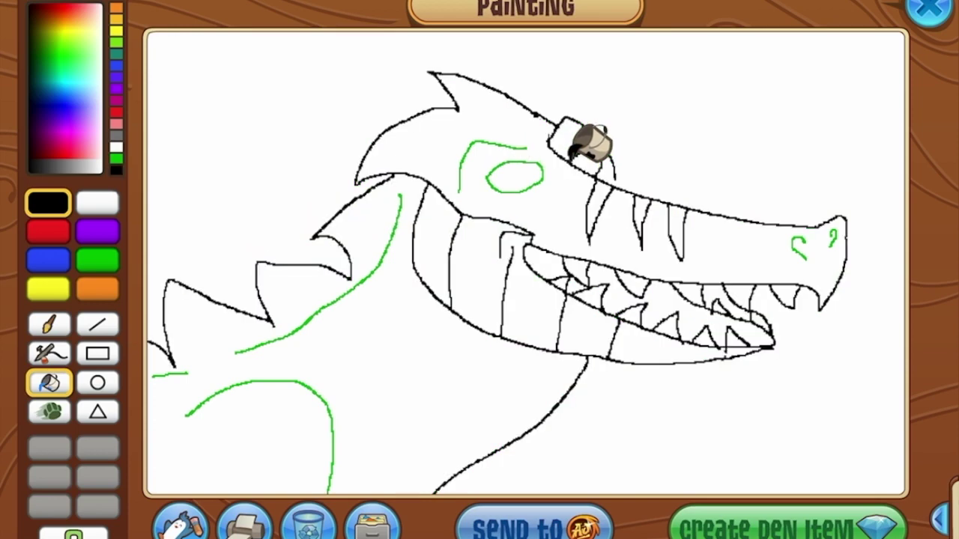
click(536, 165)
click(522, 147)
click(797, 244)
click(832, 238)
click(205, 399)
click(161, 373)
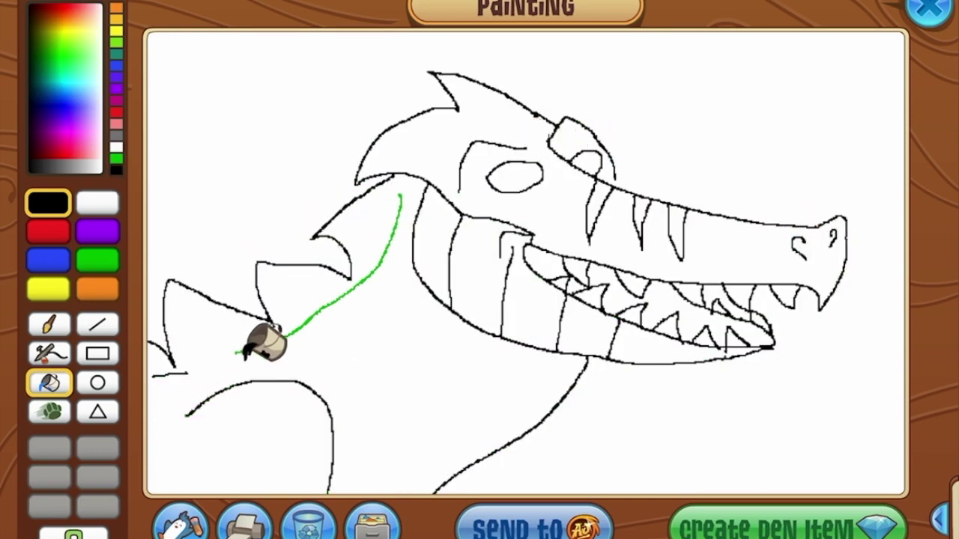
click(302, 324)
click(48, 323)
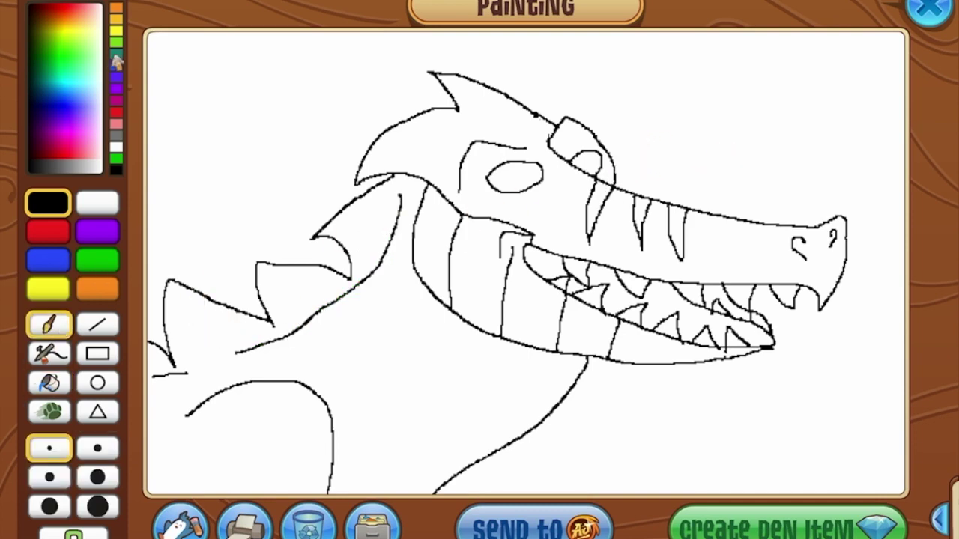
Fill the throat and lower jaw bands with light green.
click(49, 382)
click(495, 247)
click(588, 315)
click(649, 322)
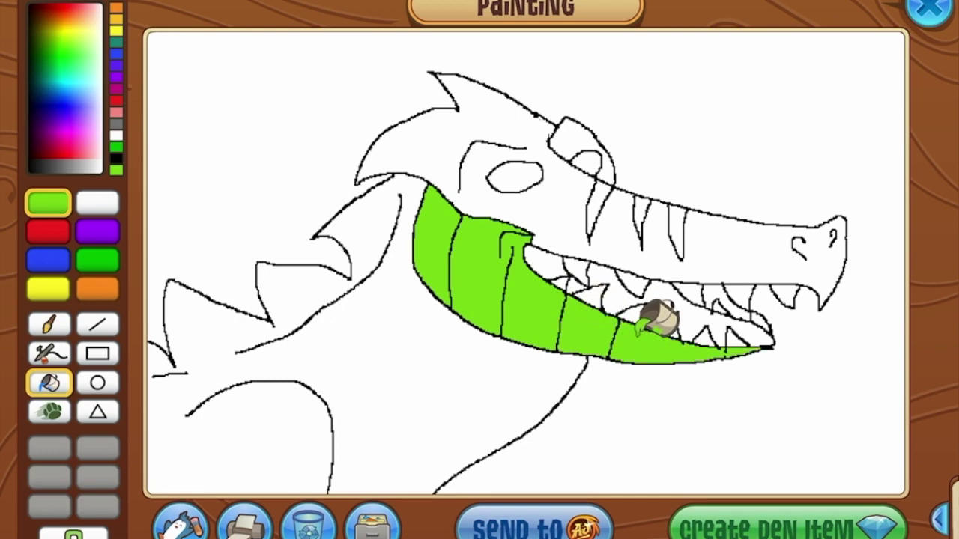
Close the outline gaps of the crest and back spikes with thin teal strokes and fill both areas teal.
click(48, 323)
drag(238, 349, 148, 377)
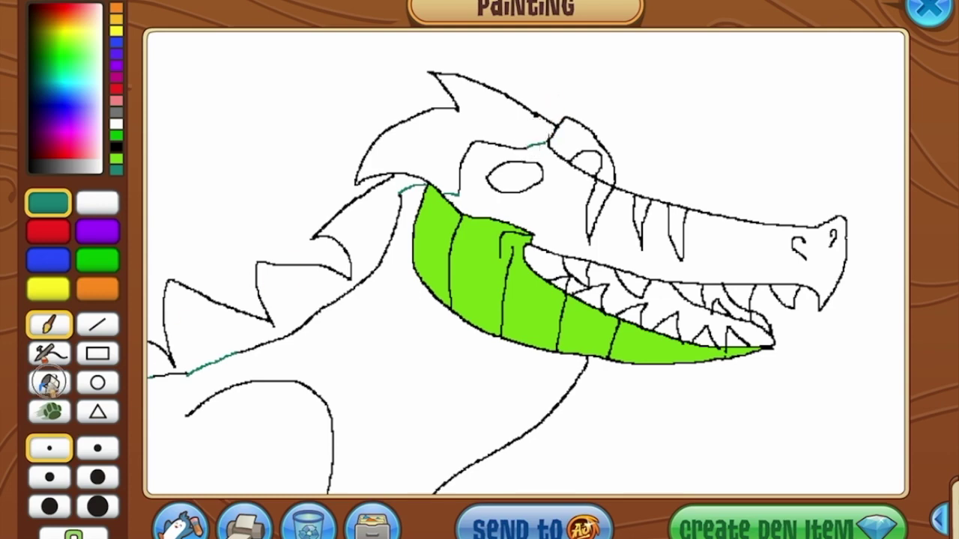
click(49, 382)
click(243, 315)
click(422, 162)
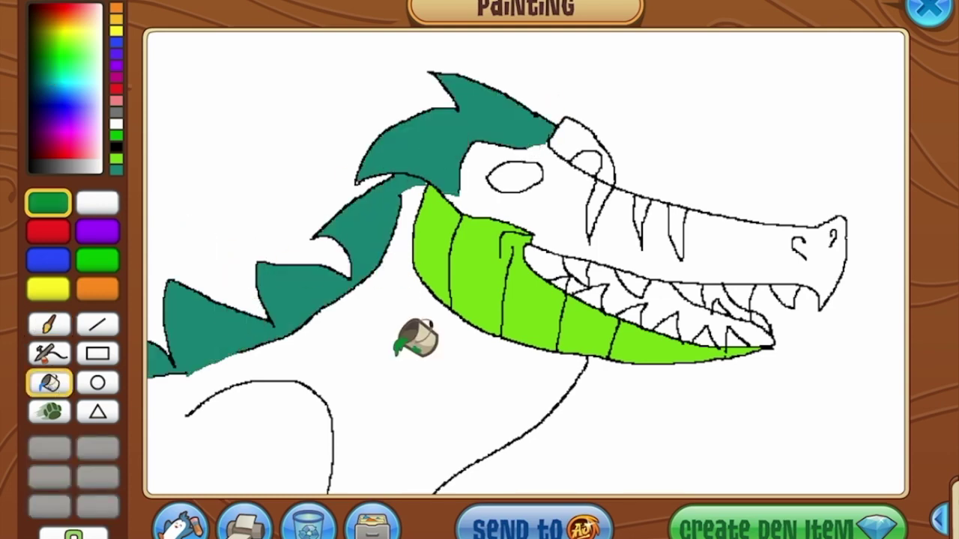
Fill the crocodile's body, head and snout with dark green.
click(397, 349)
click(563, 223)
click(117, 142)
Fill the three snout stripes, the head crest and the back spikes with blue.
click(49, 260)
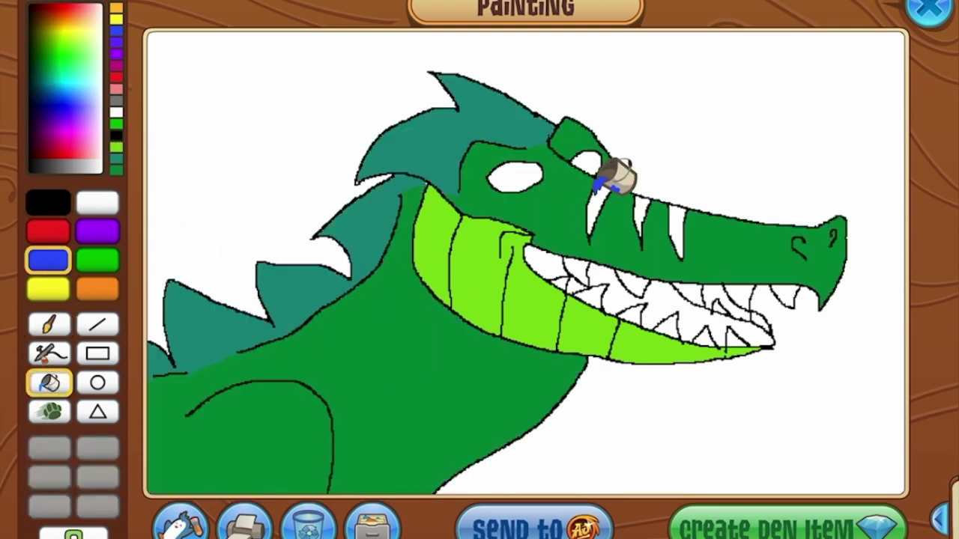
click(599, 196)
click(641, 208)
click(676, 223)
click(439, 149)
click(238, 337)
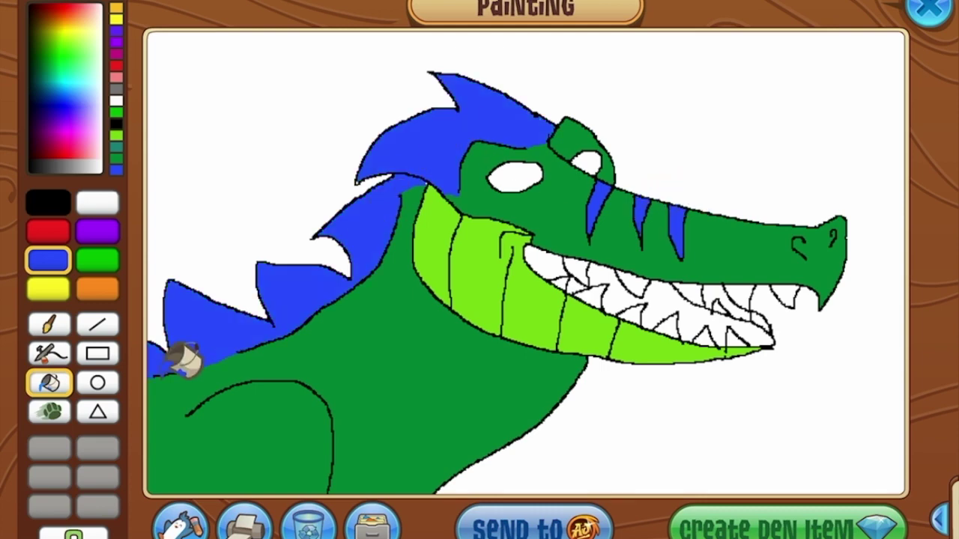
Fill both eyes with yellow.
click(53, 289)
click(516, 177)
click(587, 162)
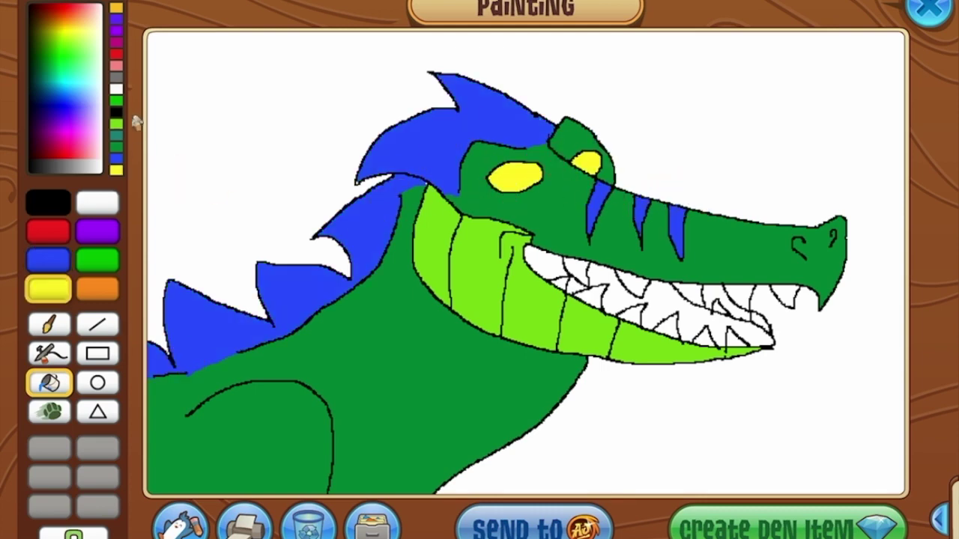
Fill the inside of the mouth between the teeth with pink.
click(533, 263)
click(614, 269)
click(575, 281)
click(674, 281)
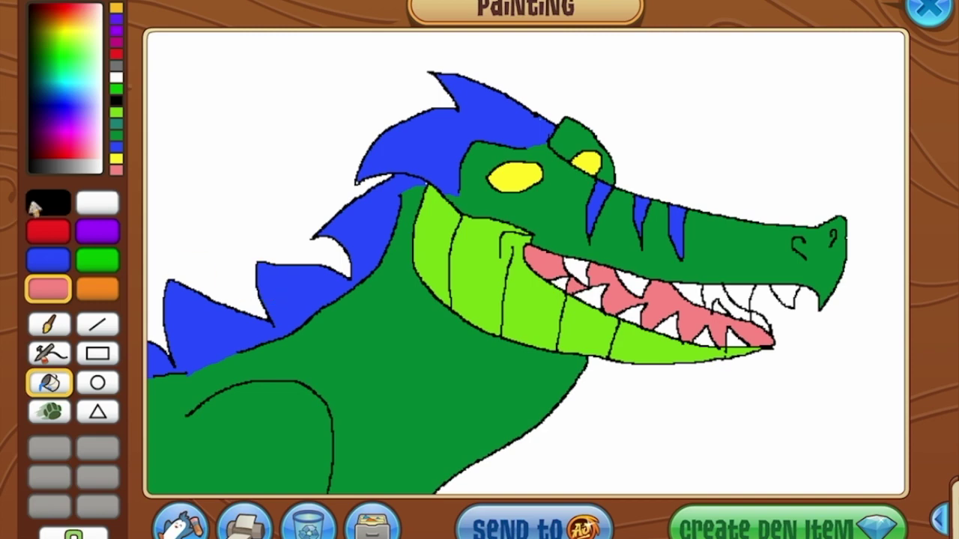
Paint a vertical black slit pupil in each yellow eye with a small brush.
click(34, 206)
click(48, 323)
drag(516, 166, 517, 189)
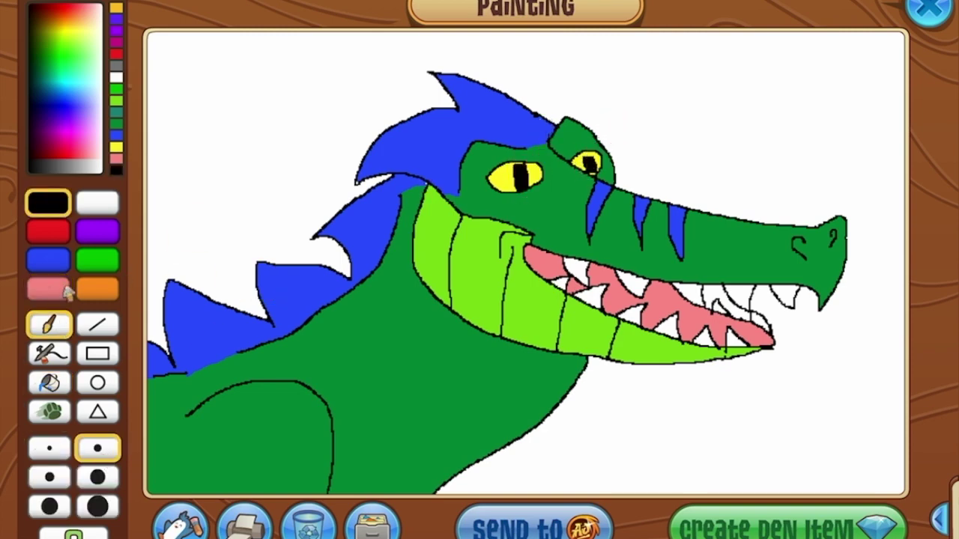
Handwrite the title "Cornelius Crocodile Alpha" in black on three lines in the empty area above the snout.
click(56, 206)
mouse_move(603, 45)
mouse_down()
mouse_move(578, 56)
mouse_move(598, 77)
mouse_move(625, 67)
mouse_move(776, 78)
mouse_up()
mouse_move(645, 111)
mouse_down()
mouse_move(646, 134)
mouse_move(673, 117)
mouse_move(709, 139)
mouse_move(765, 118)
mouse_move(802, 141)
mouse_up()
mouse_move(693, 184)
mouse_down()
mouse_move(717, 172)
mouse_move(718, 184)
mouse_move(766, 158)
mouse_move(783, 185)
mouse_move(813, 156)
mouse_move(806, 181)
mouse_up()
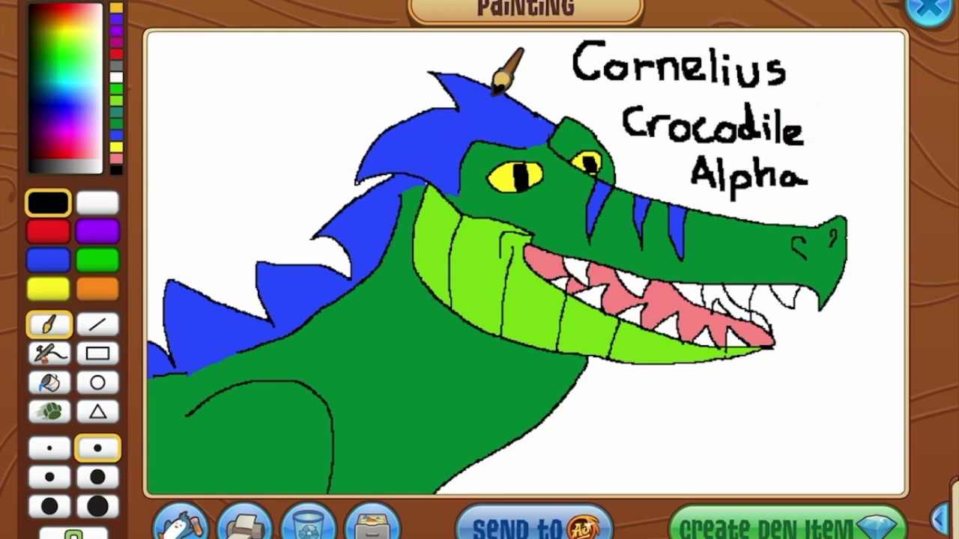
Sign the painting in black with the smallest brush above the back spikes, writing the artist's username and the date 06.21.23 below it.
click(50, 448)
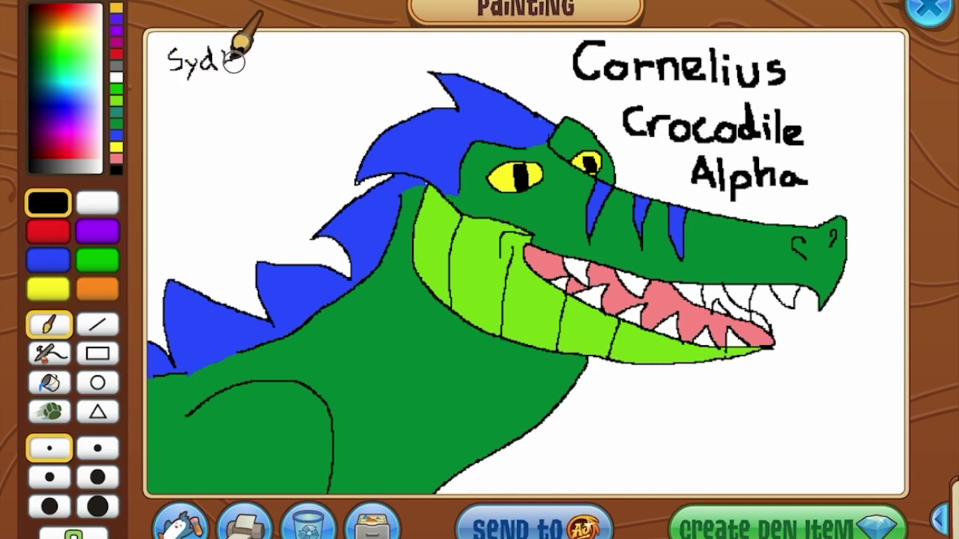
drag(235, 50, 258, 64)
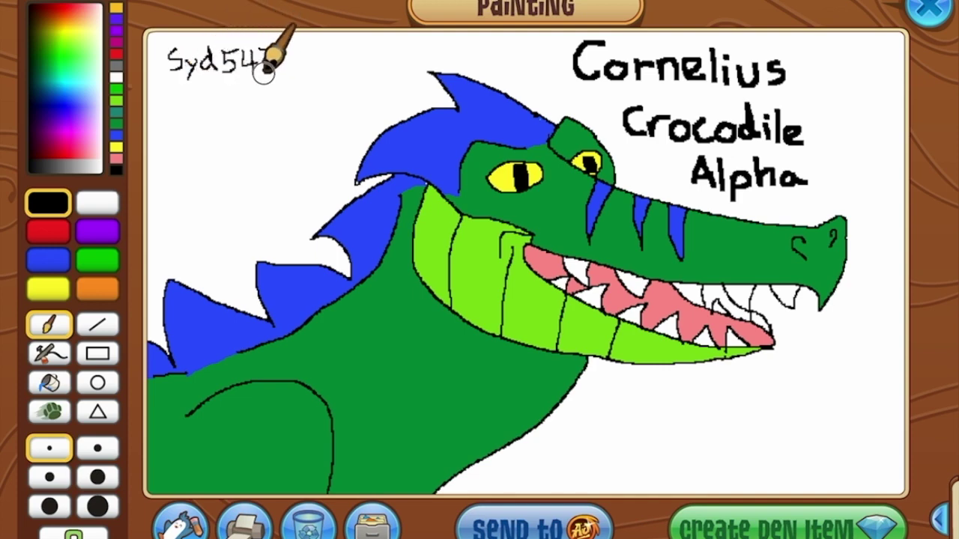
drag(170, 112, 172, 102)
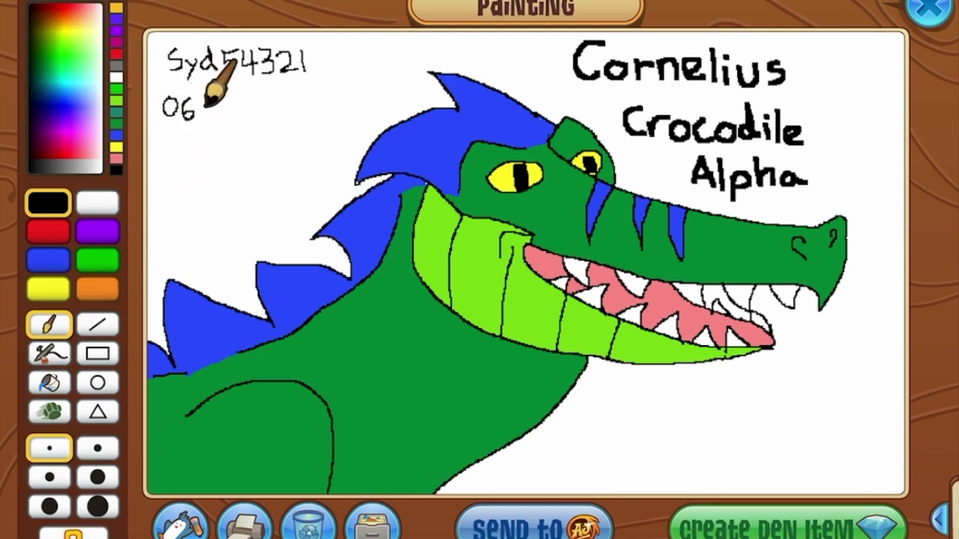
mouse_move(197, 103)
mouse_down()
mouse_move(226, 120)
mouse_move(293, 114)
mouse_up()
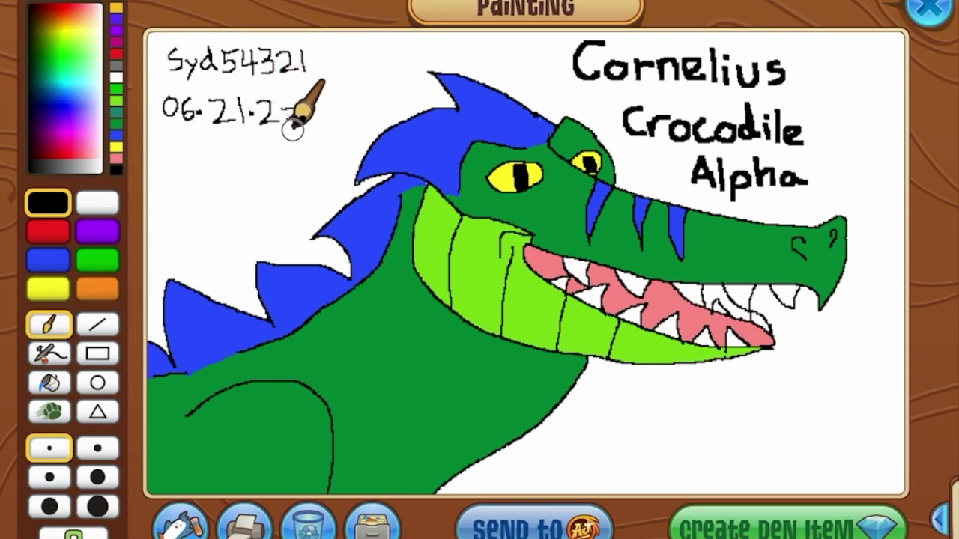
Paint a small white highlight on each eye's black pupil with the second-smallest brush.
click(98, 448)
drag(592, 158, 590, 161)
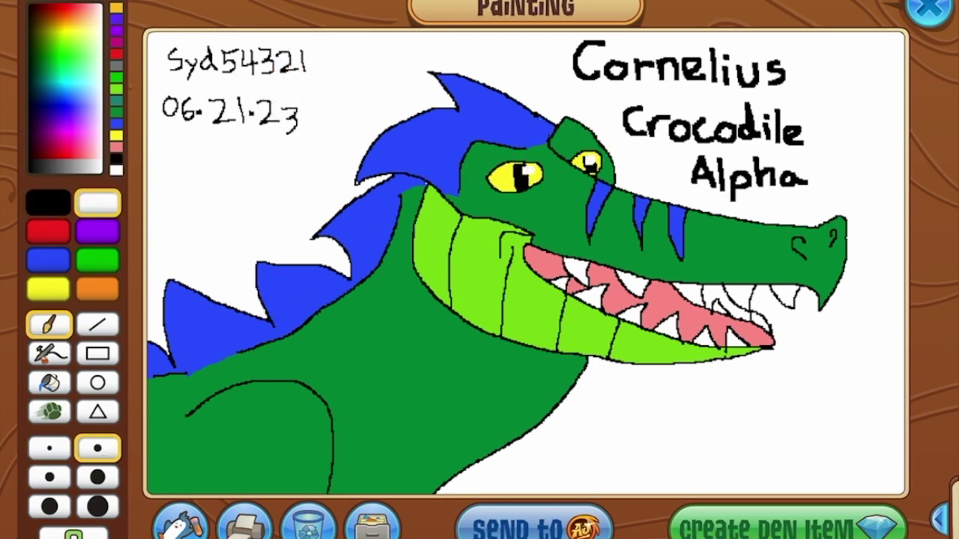